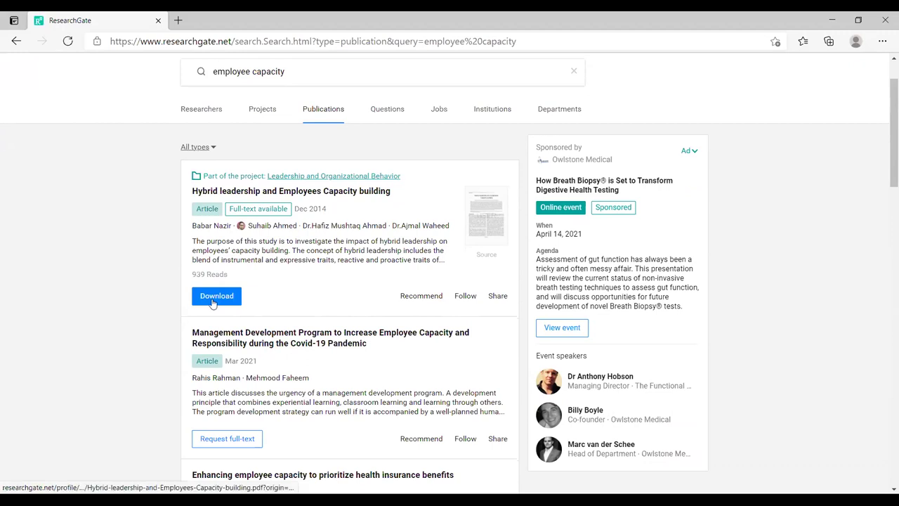
Step: Download the article "Hybrid leadership and Employees Capacity building" and open the PDF to skim its abstract, introduction and literature review
click(211, 304)
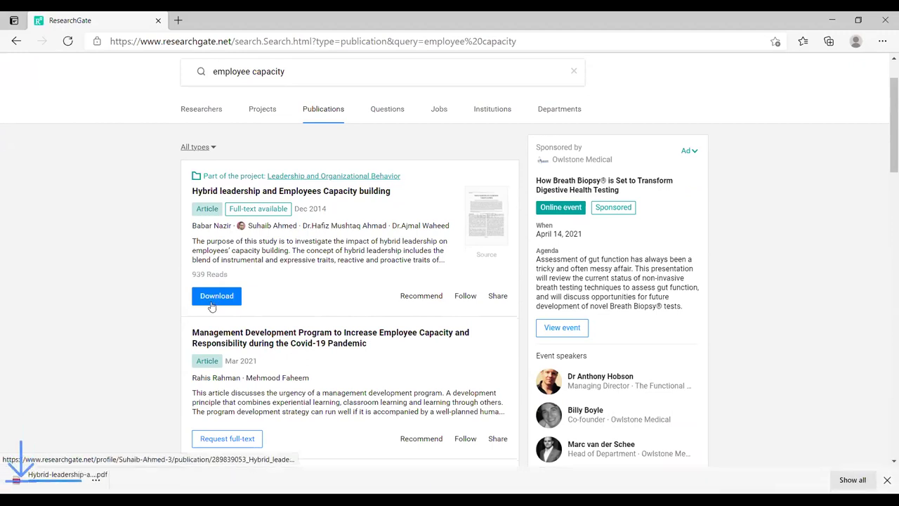
click(82, 482)
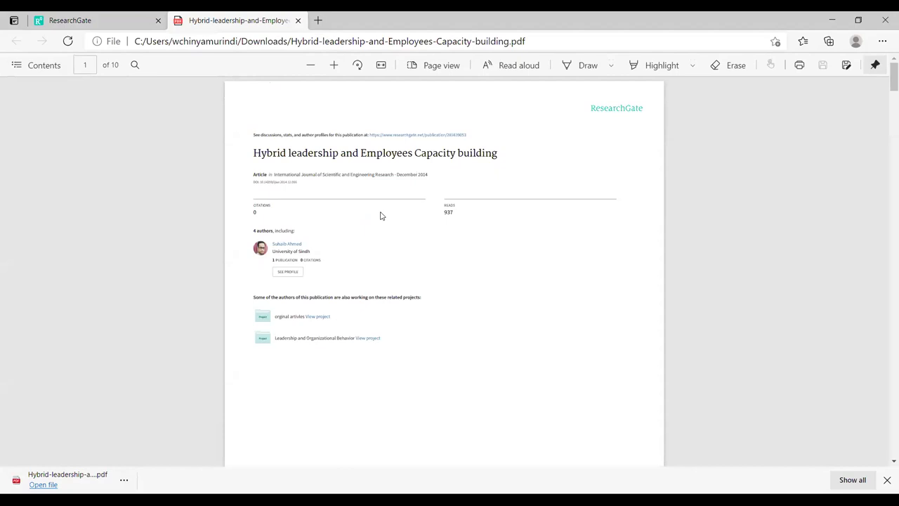
scroll(381, 216, down, 7)
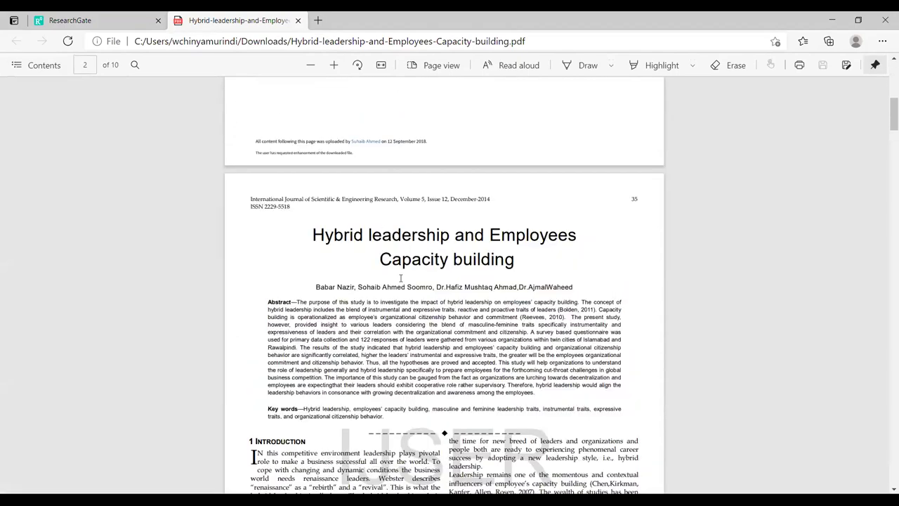
scroll(398, 263, down, 12)
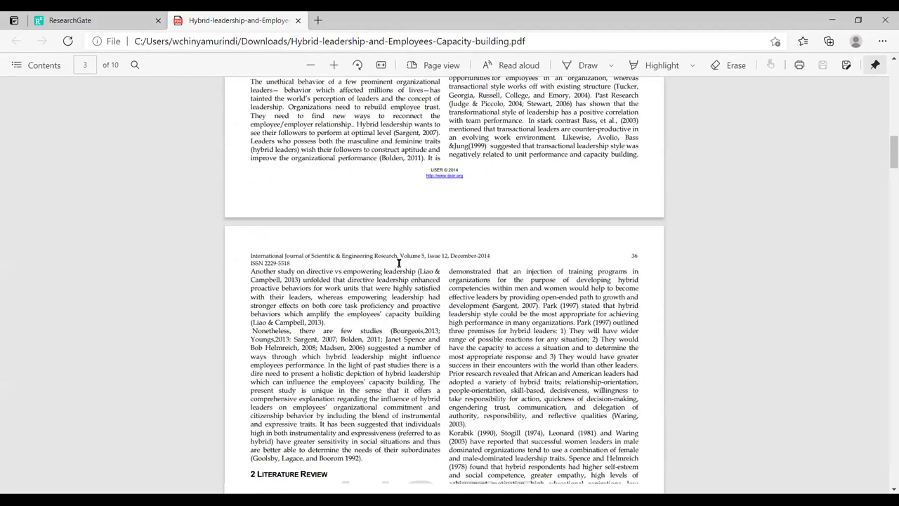
scroll(402, 262, down, 2)
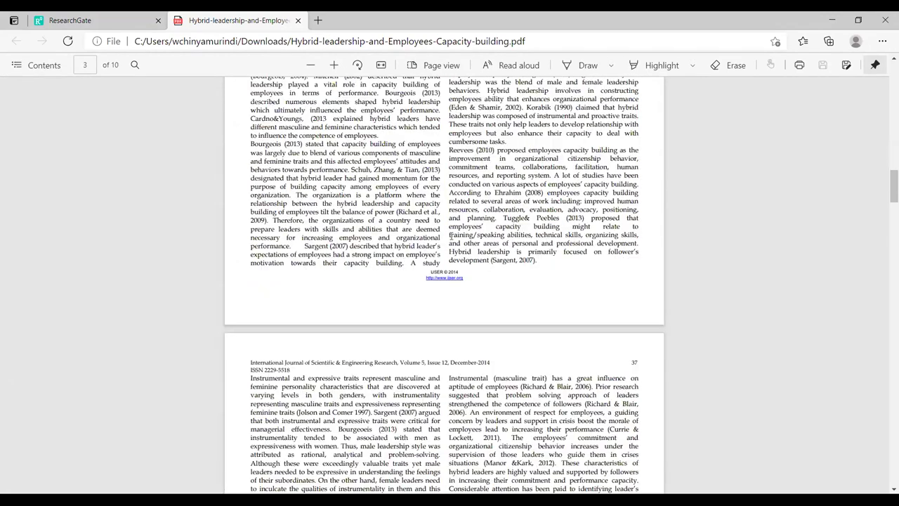
Step: Return to the ResearchGate site and open your own profile to review its overview, expertise and stats sections
click(112, 24)
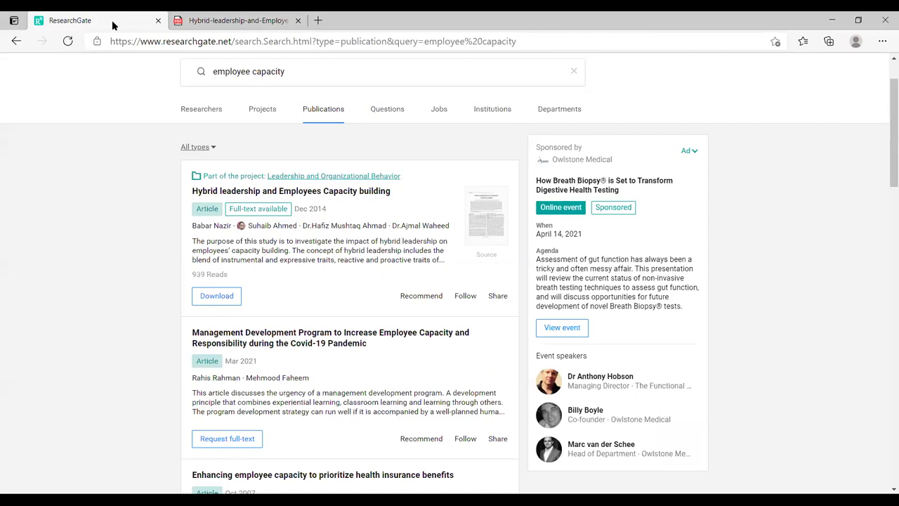
scroll(617, 420, up, 1)
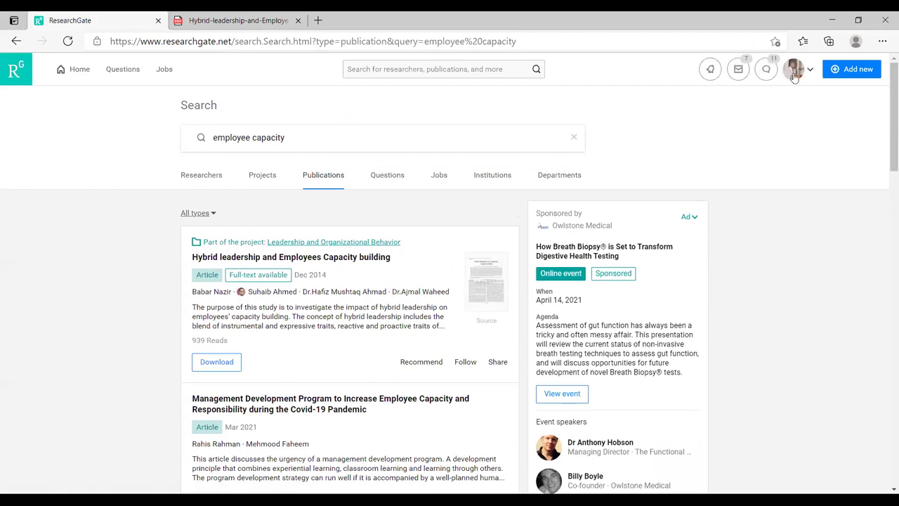
click(809, 73)
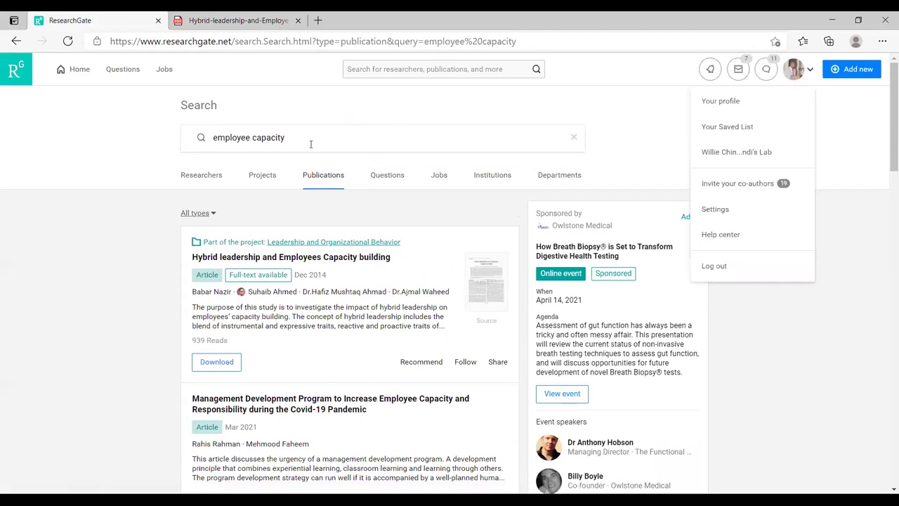
click(794, 73)
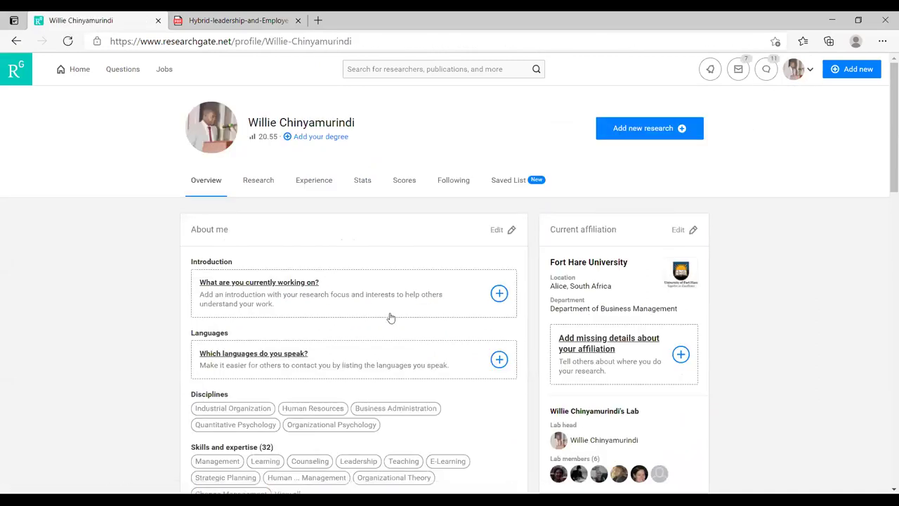
scroll(344, 350, down, 3)
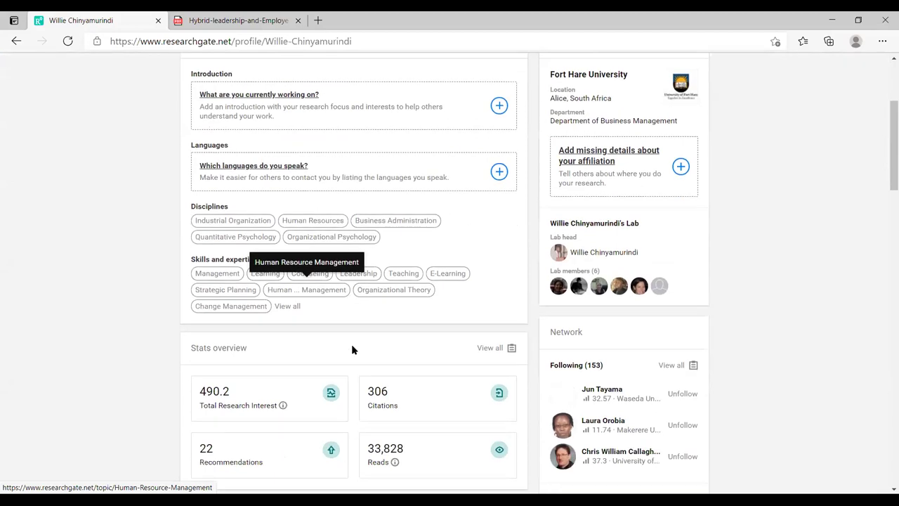
scroll(352, 350, down, 3)
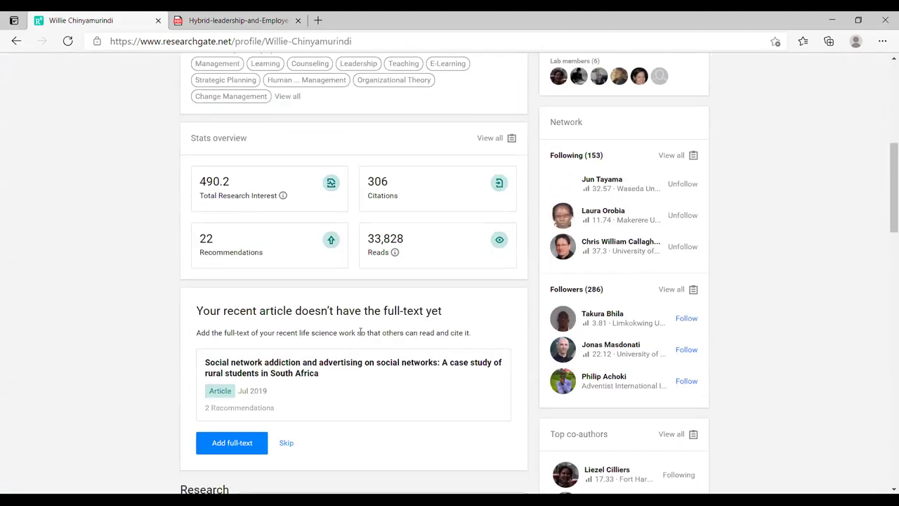
scroll(360, 332, up, 5)
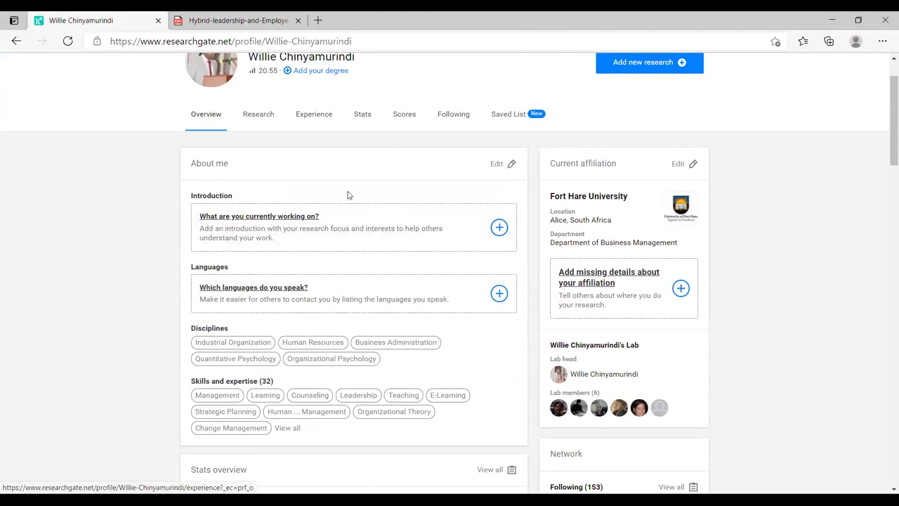
scroll(348, 193, down, 4)
scroll(349, 193, down, 3)
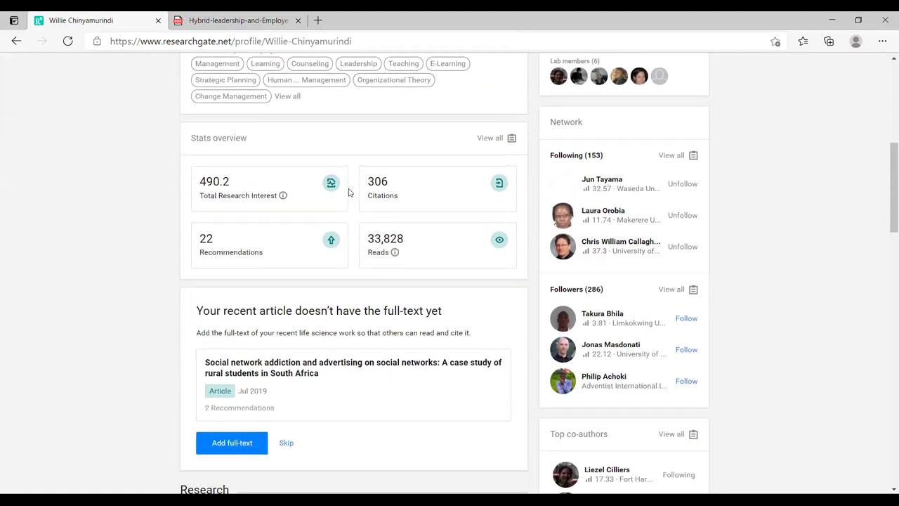
scroll(349, 192, up, 5)
scroll(354, 188, up, 3)
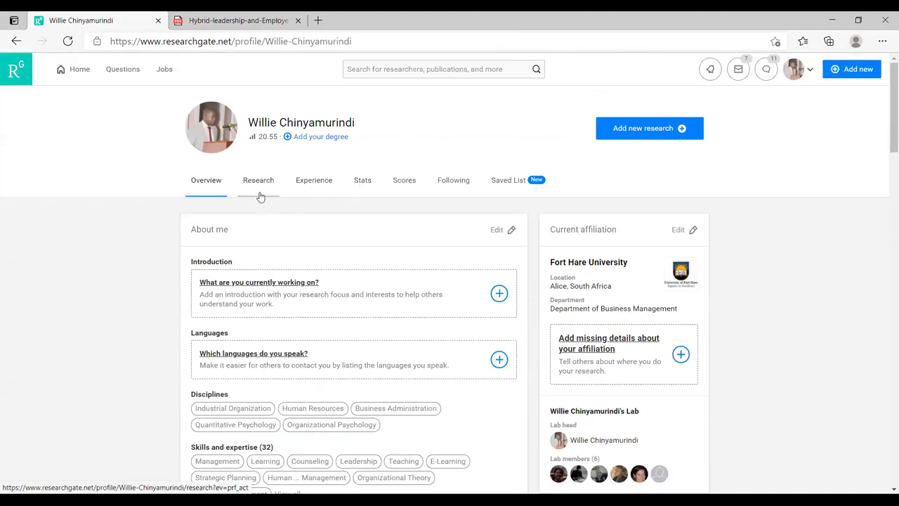
Step: Start a technical question in the Q&A area with the title "Any useful leads on articles about employee regenerative capacity?"
click(133, 80)
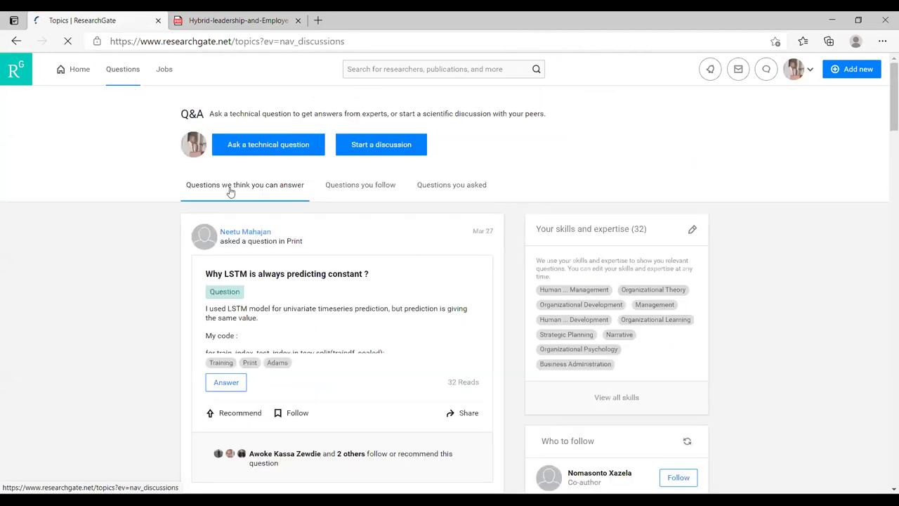
click(312, 150)
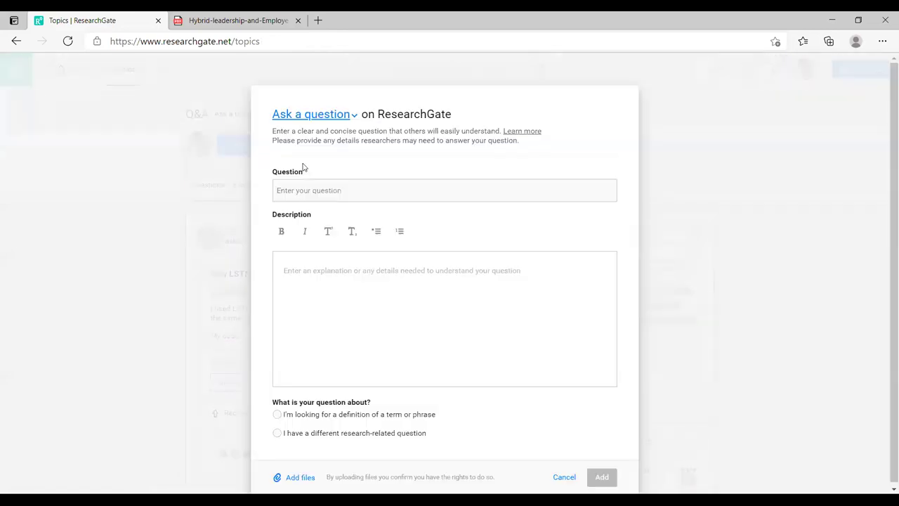
click(308, 190)
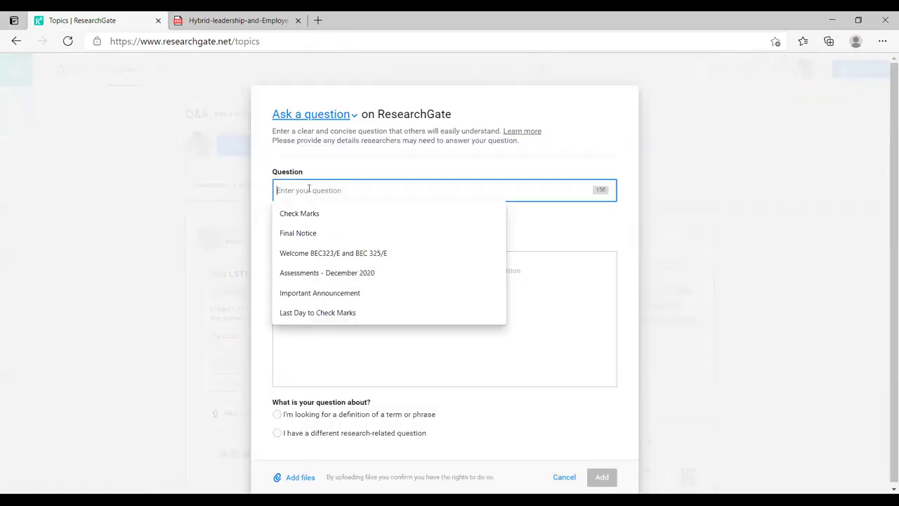
text(An)
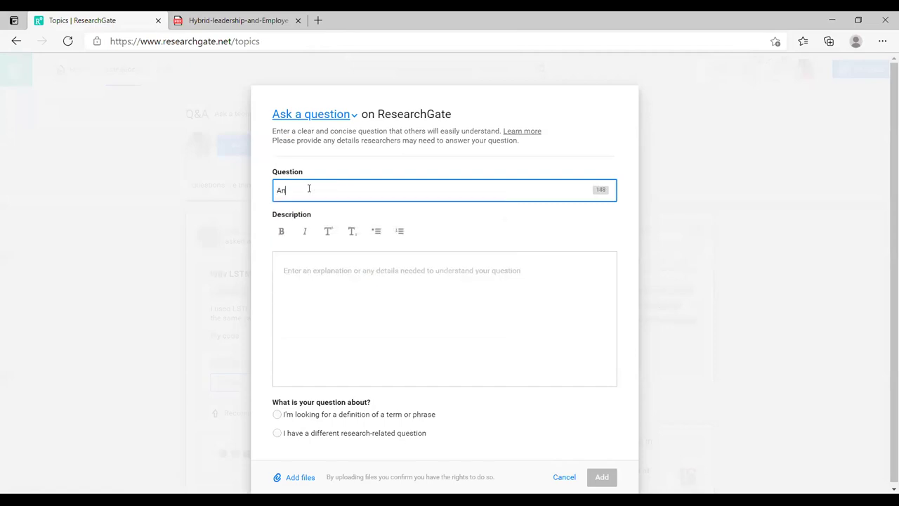
text(y useful lea)
text(ds on articles about employe)
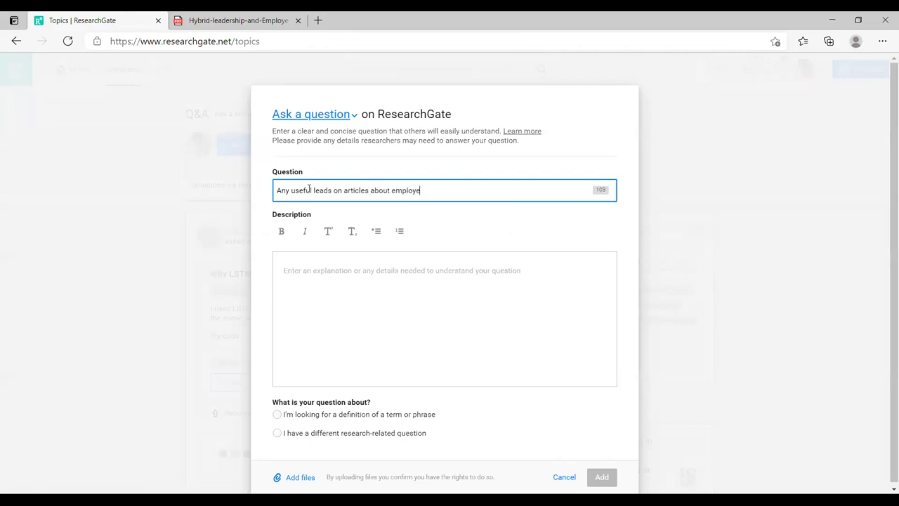
text(e regenerative capcity.)
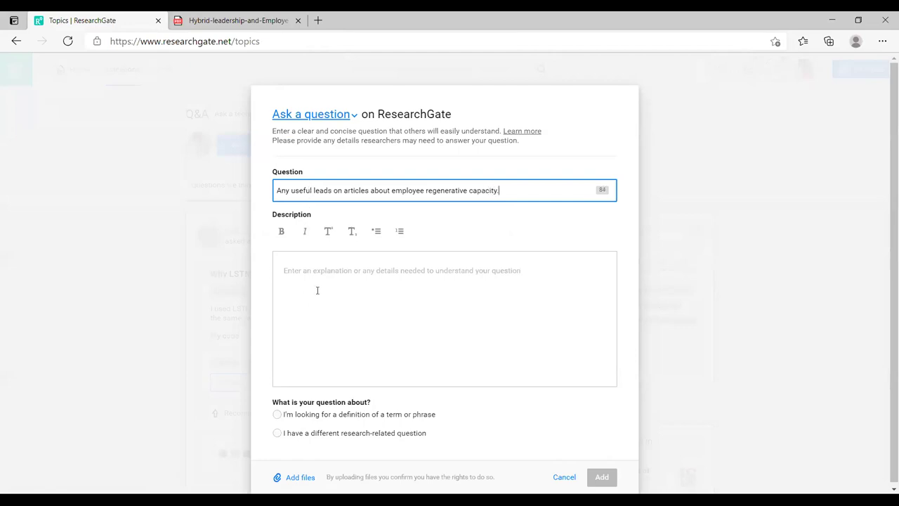
click(317, 288)
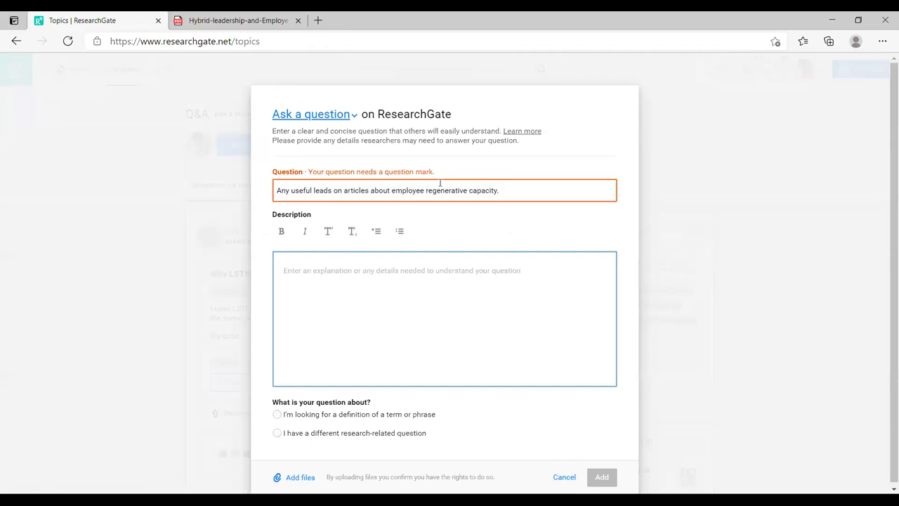
click(500, 190)
key(BackSpace)
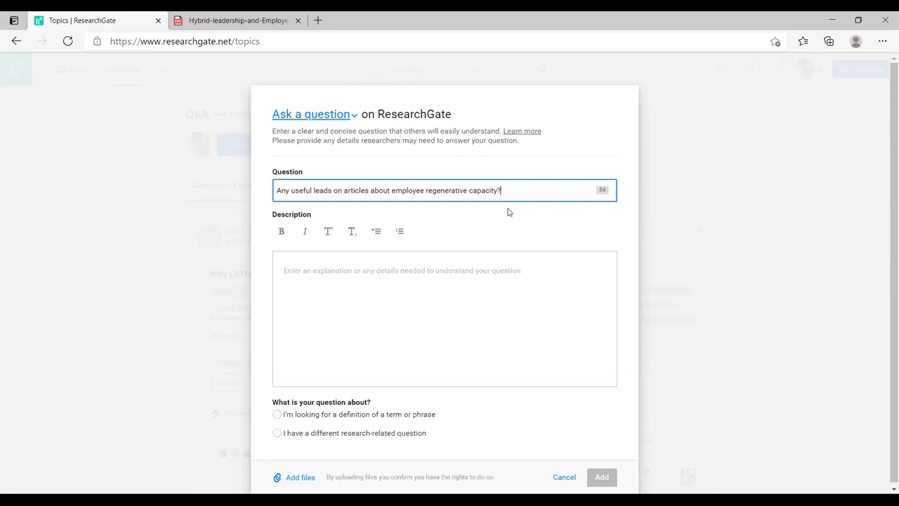
Step: Enter the description "I am doing research on employee regenerative capacity and would appreciate any literature suggestions on the topic."
click(464, 301)
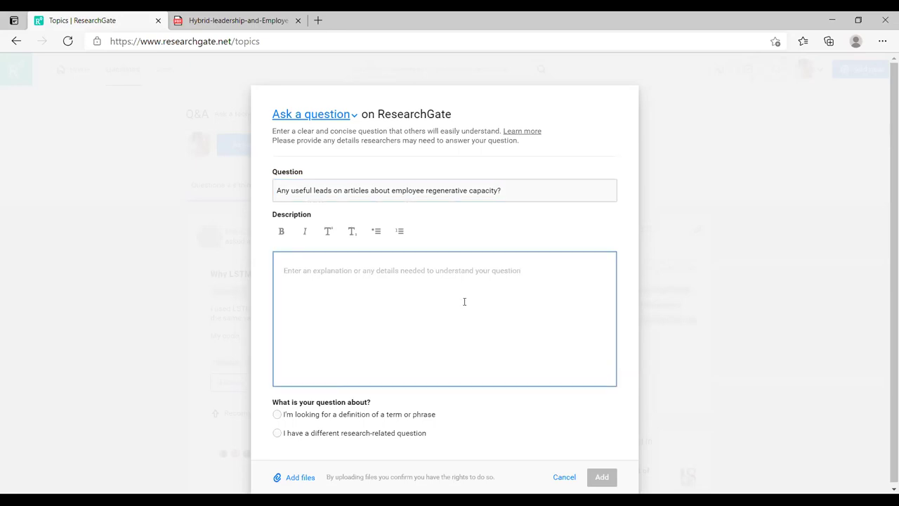
text(I a)
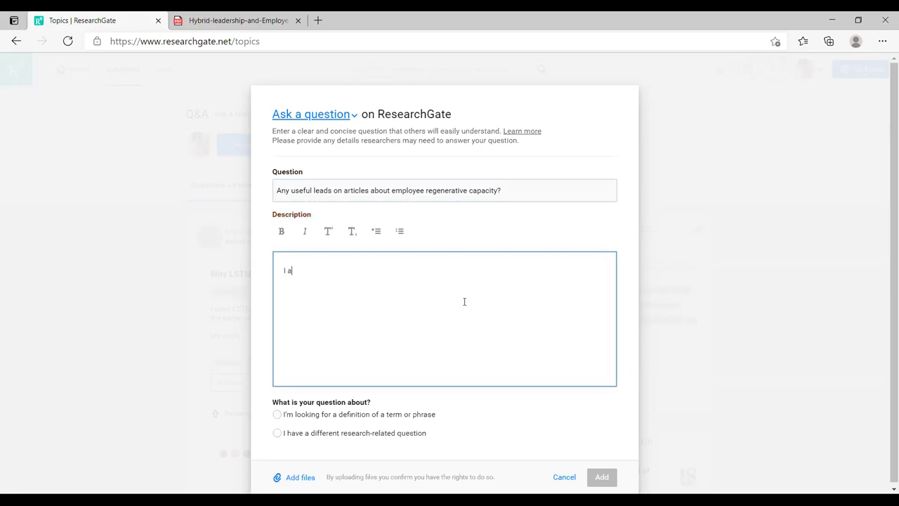
text(m doing research on employ)
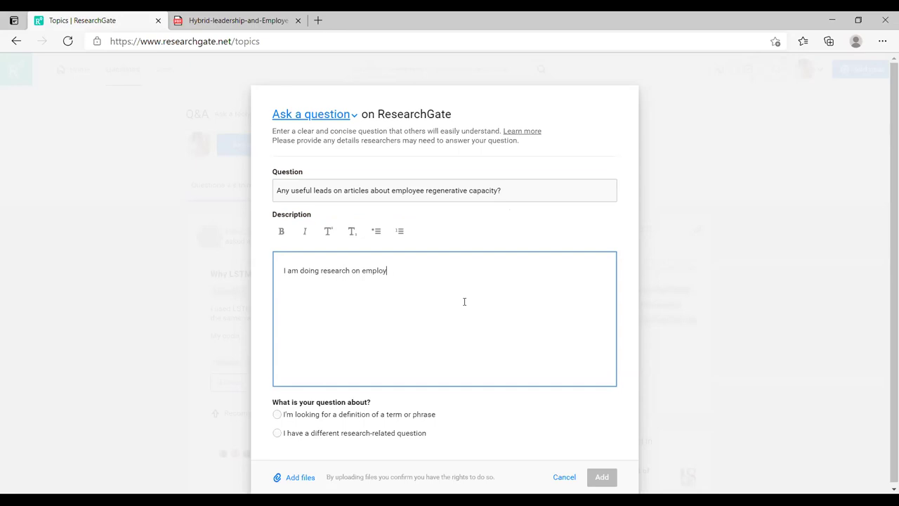
text(ee regenerative capccity and wouldapp====)
key(BackSpace)
key(BackSpace)
key(BackSpace)
key(BackSpace)
key(BackSpace)
key(BackSpace)
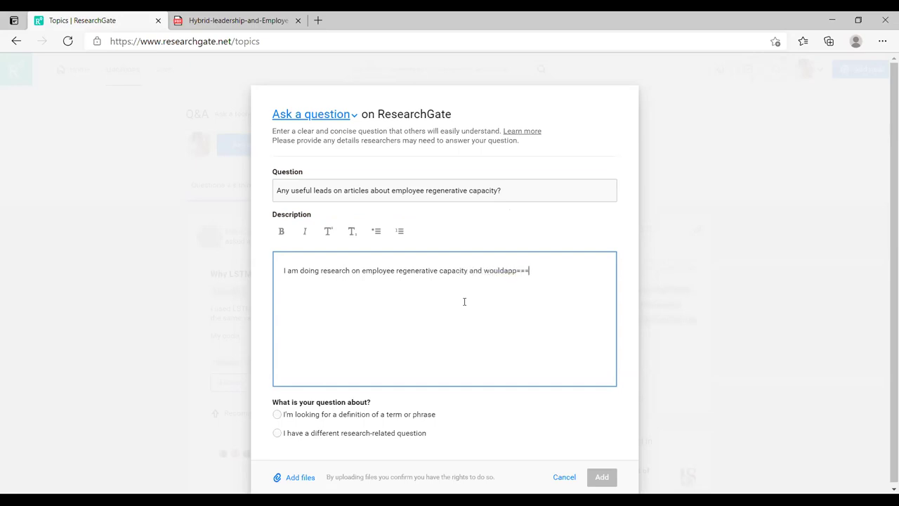
text(ppreciate any literature suggestions on th)
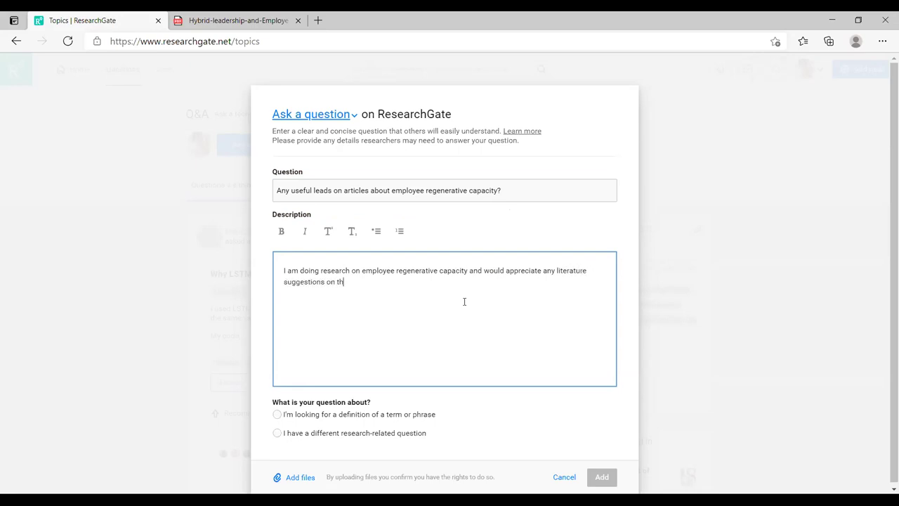
text(e topic.)
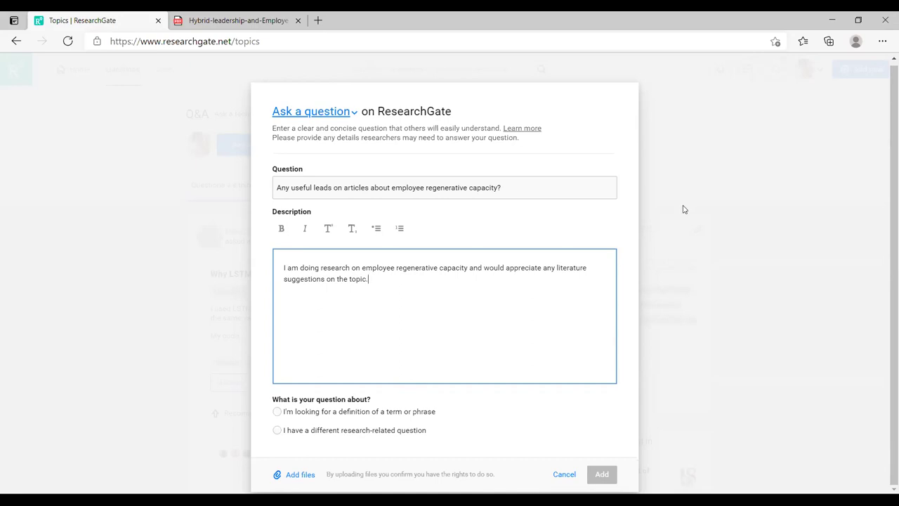
Step: Classify the question as "I have a different research-related question" and post it
key(ctrl+minus)
key(ctrl+minus)
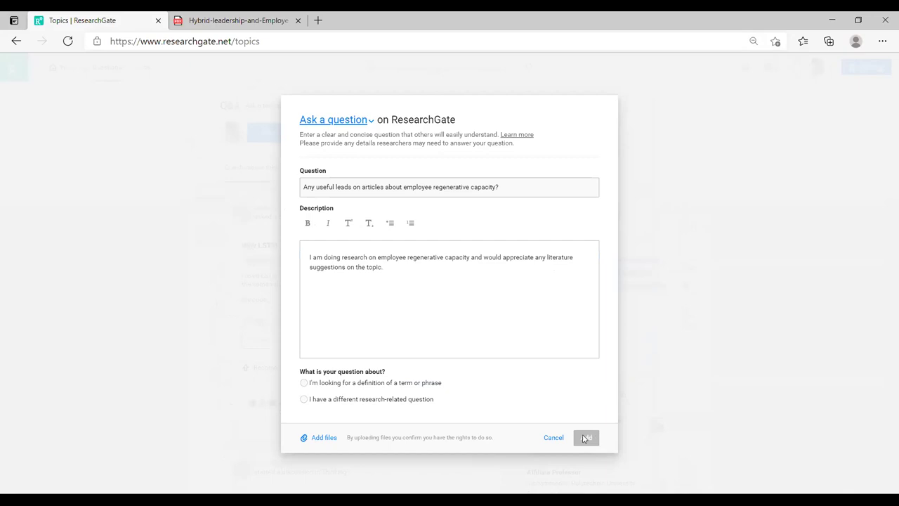
click(355, 400)
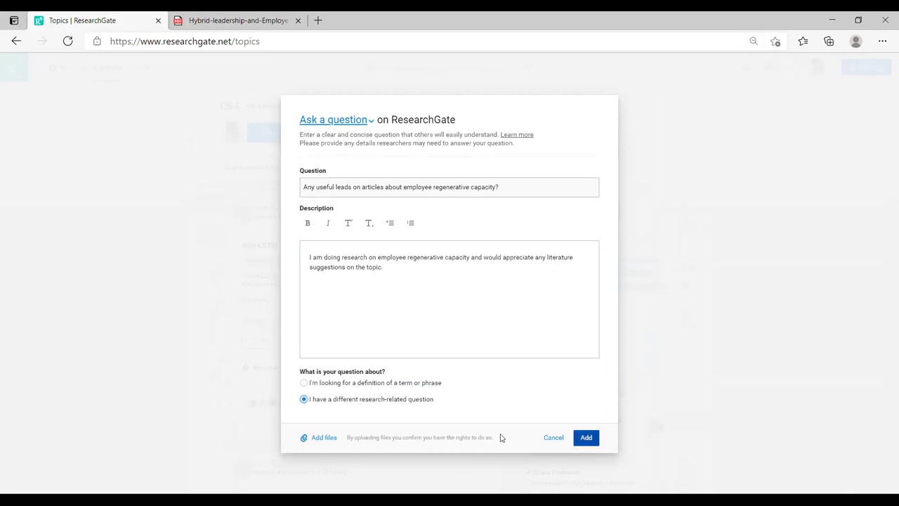
click(587, 437)
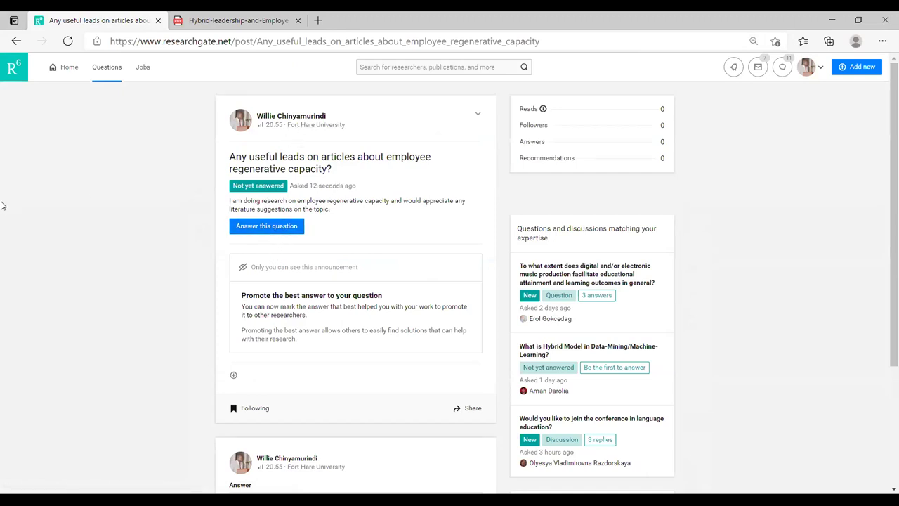
Step: Look over the posted question's page, including its answer area, and view the list of questions you asked
click(300, 227)
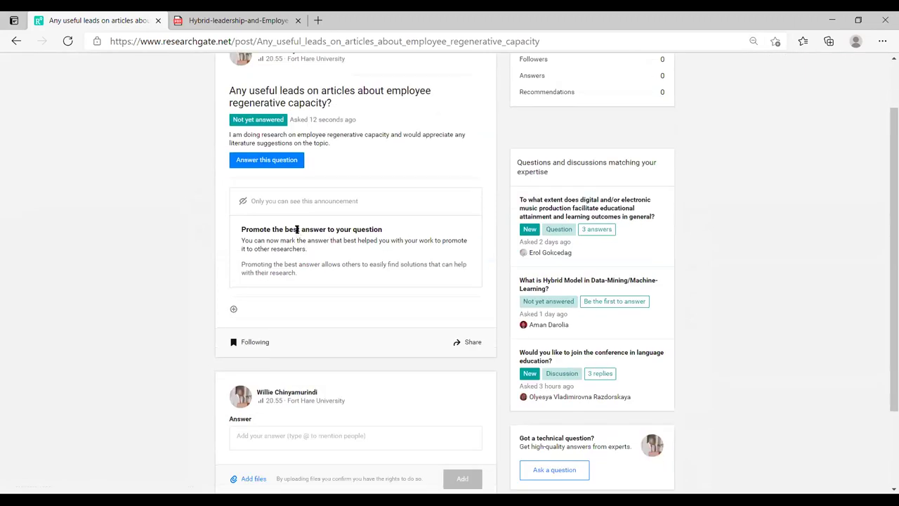
scroll(300, 229, up, 3)
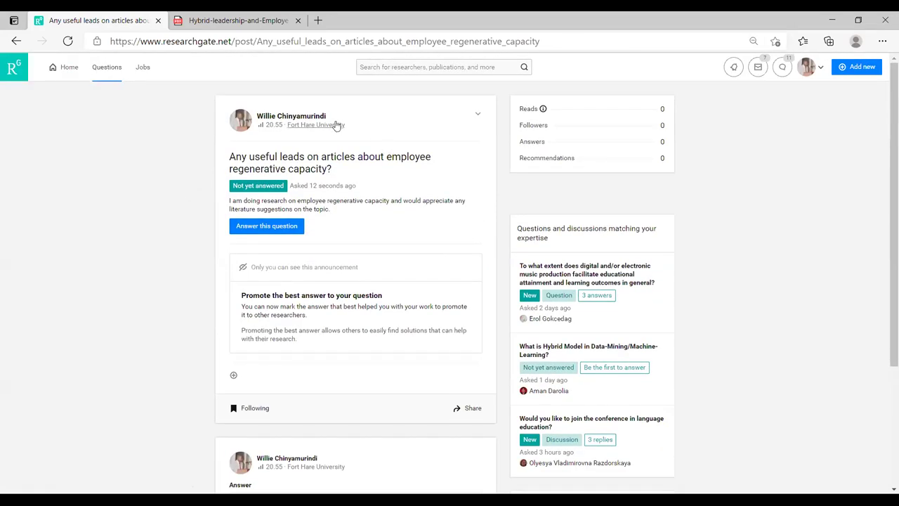
click(120, 75)
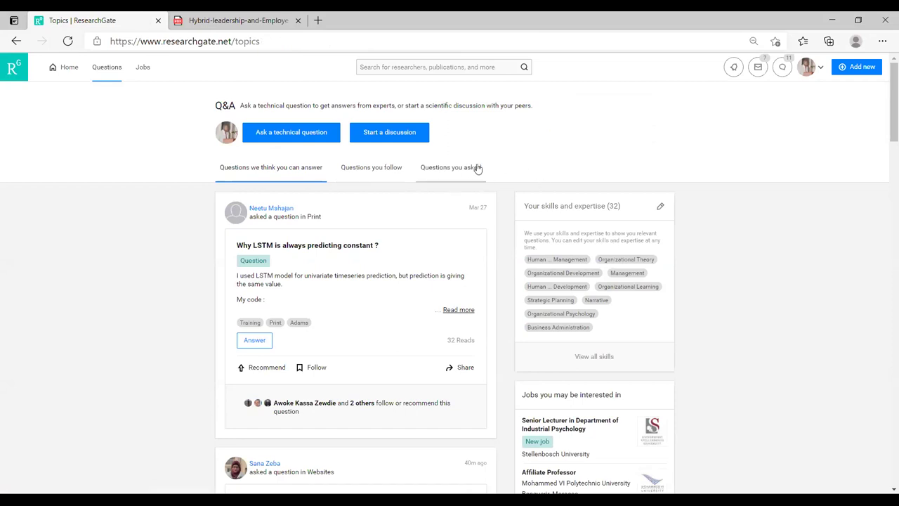
click(443, 167)
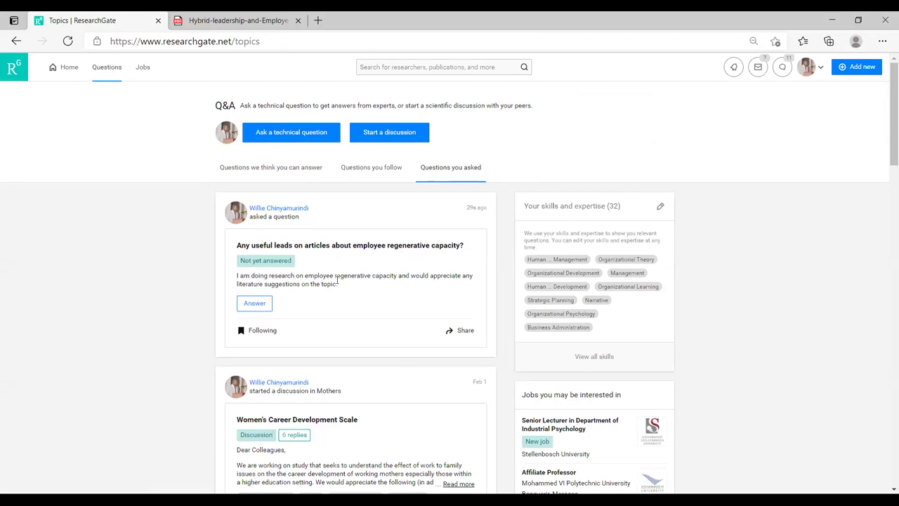
Step: Look through the full list of questions and discussions you asked, down to the oldest entry
scroll(343, 292, down, 2)
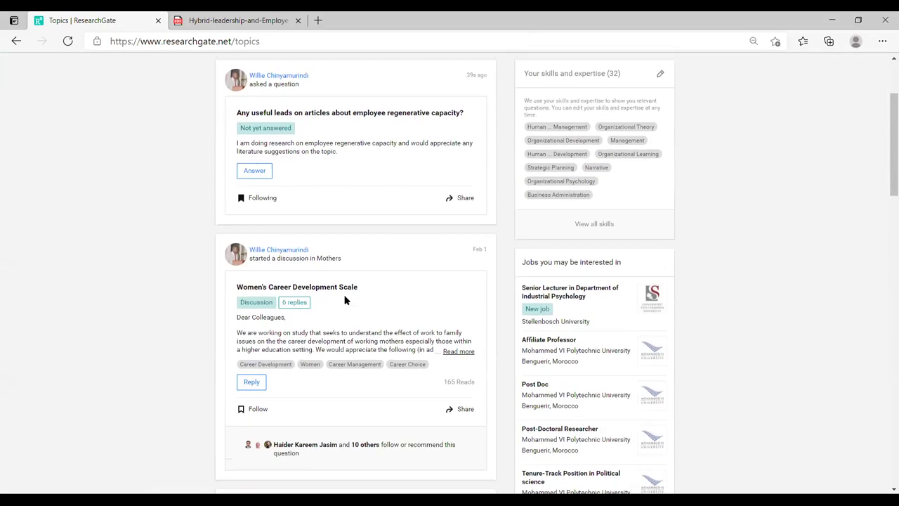
scroll(344, 299, down, 6)
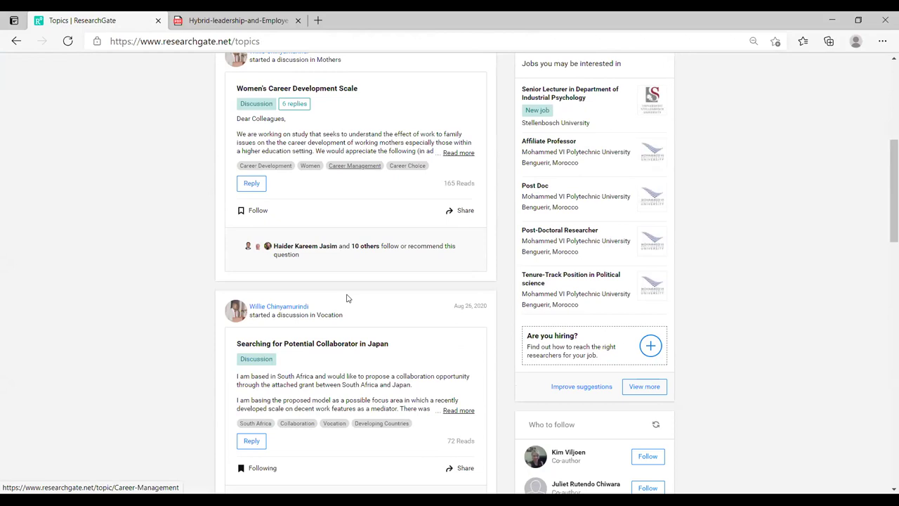
scroll(346, 298, down, 4)
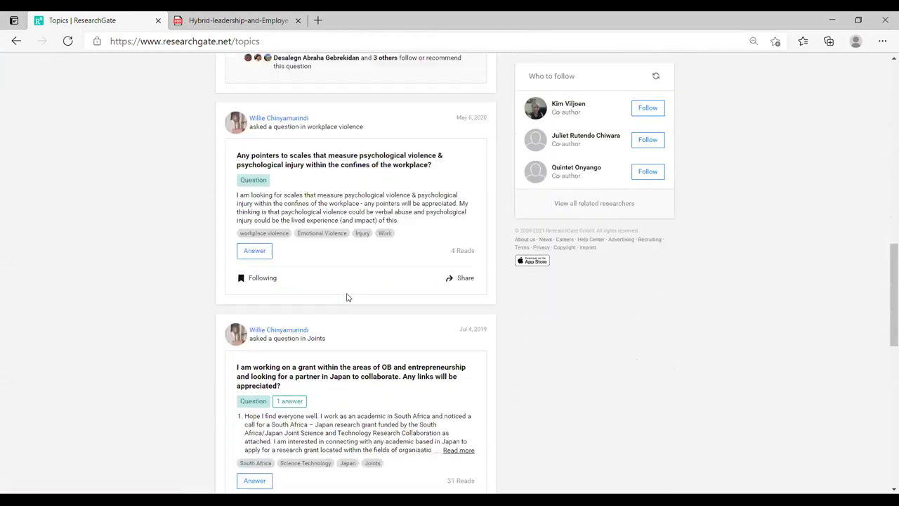
scroll(347, 296, down, 2)
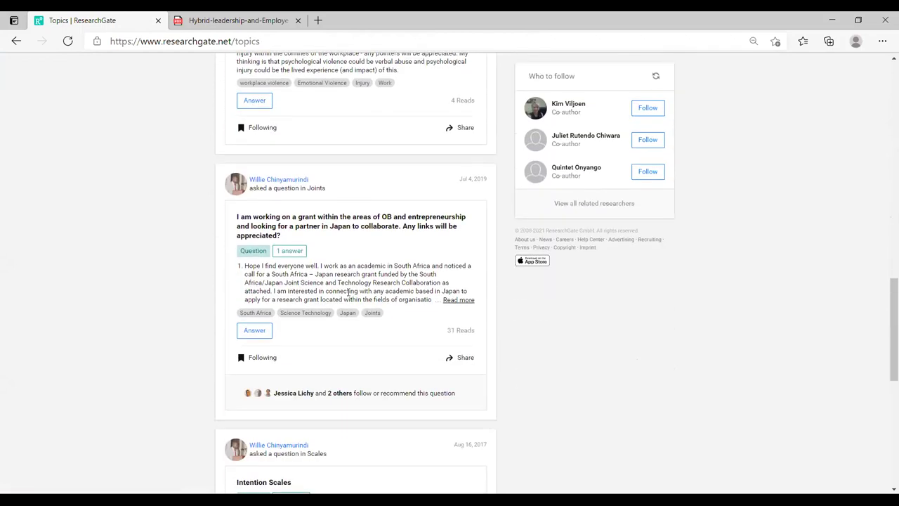
scroll(348, 294, down, 1)
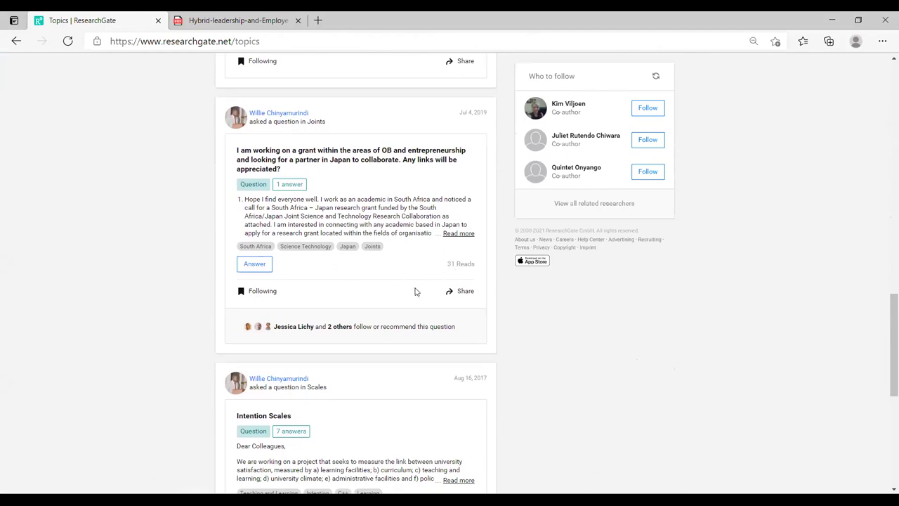
scroll(416, 291, down, 2)
scroll(415, 292, down, 2)
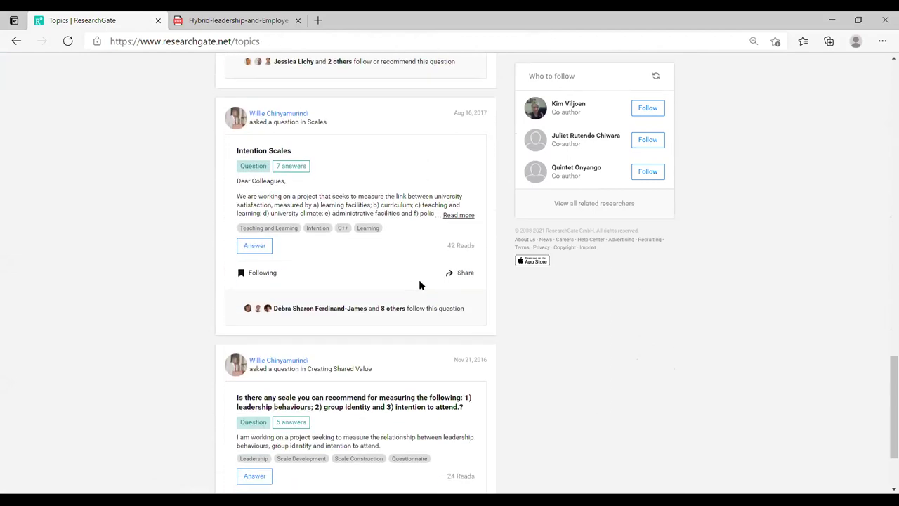
scroll(421, 272, down, 2)
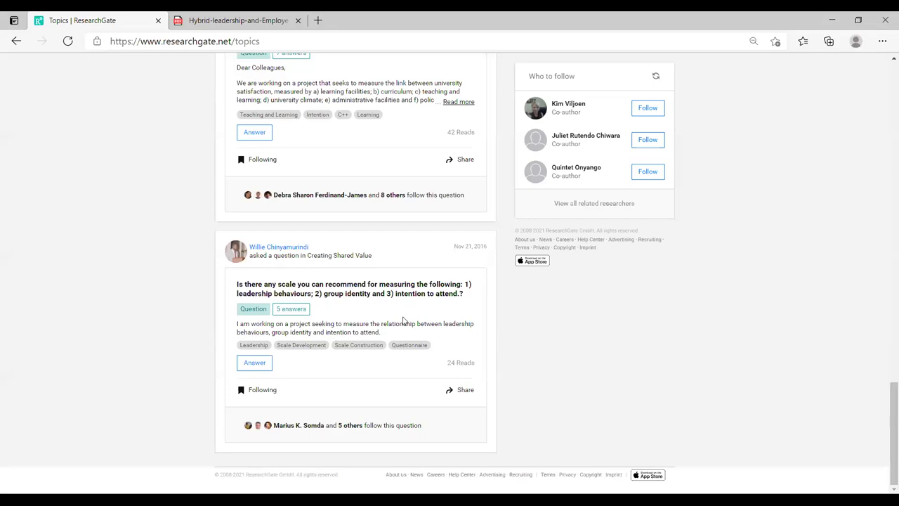
Step: Open your question about scales for leadership behaviours, group identity and intention to attend, and expand its first answer in full
click(375, 300)
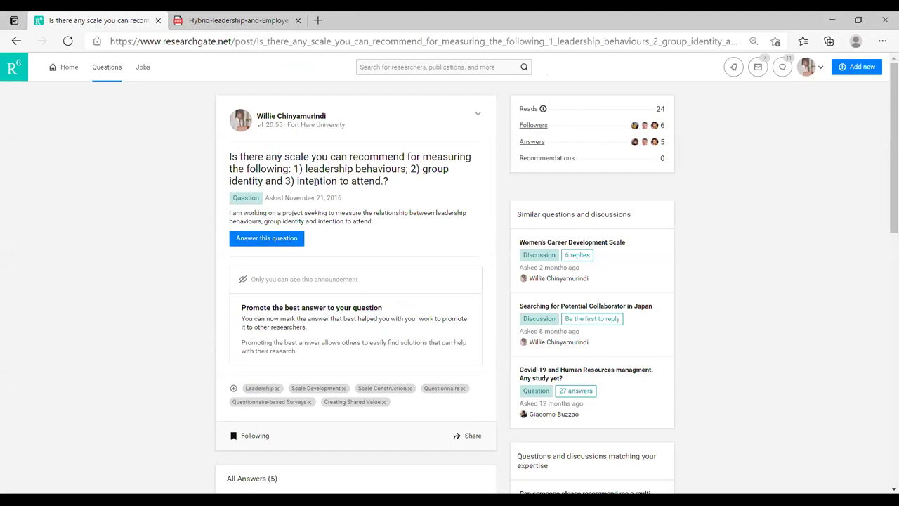
scroll(348, 267, down, 1)
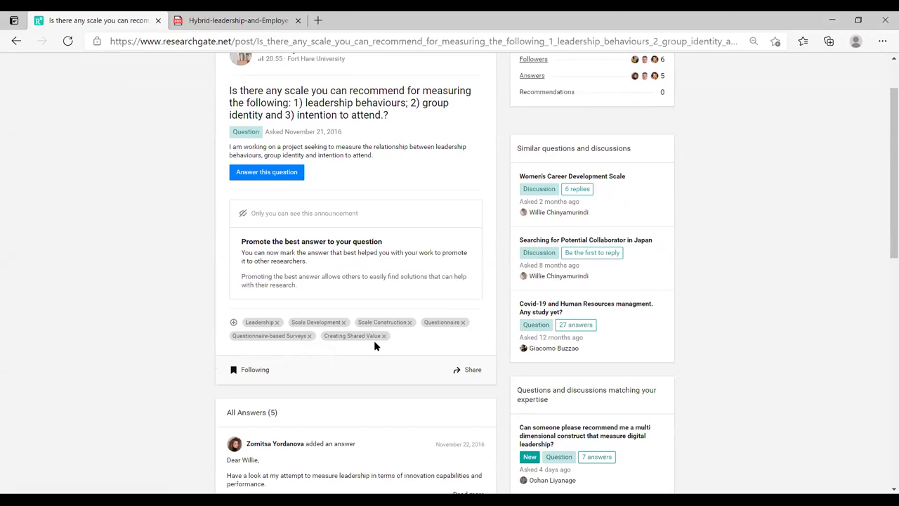
scroll(309, 323, down, 1)
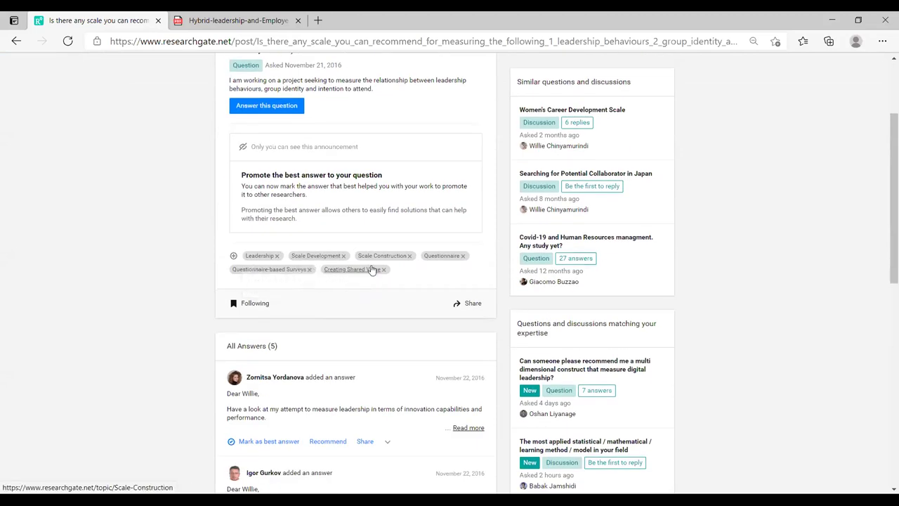
scroll(365, 267, down, 3)
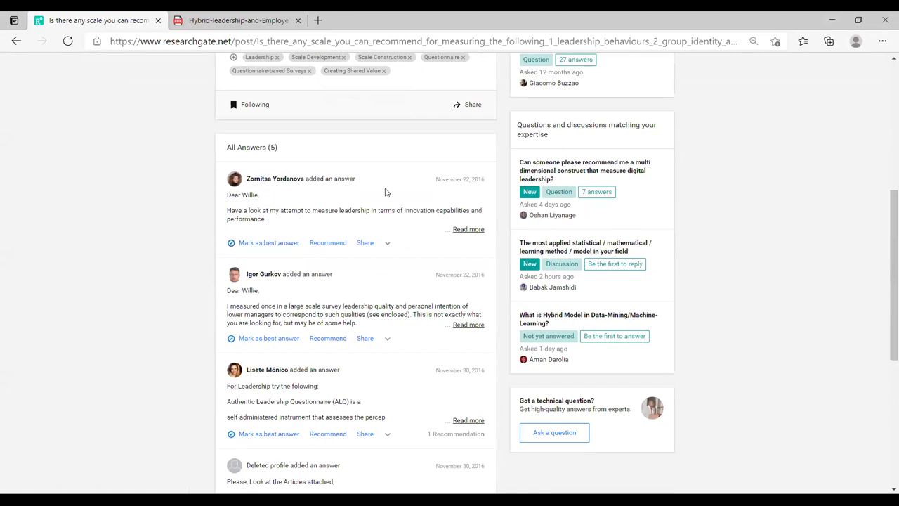
click(457, 231)
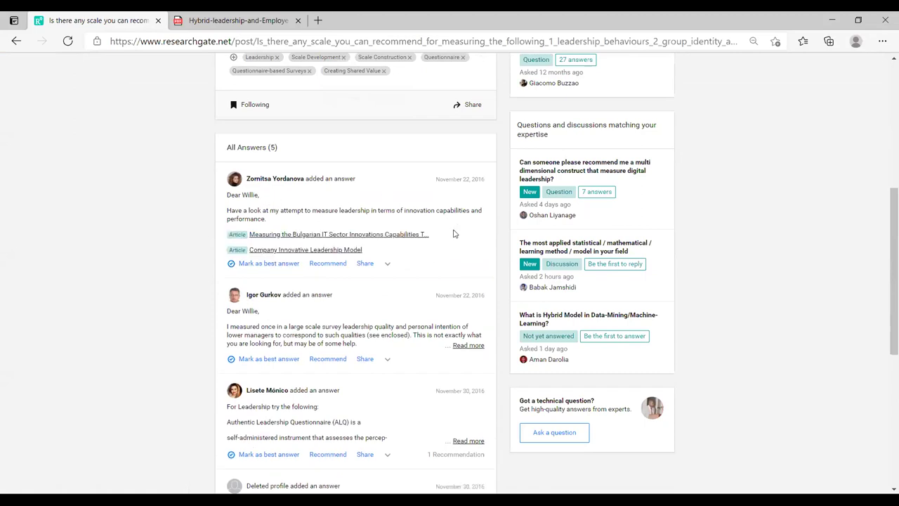
Step: Read through the answers to the leadership scale question, including the articles linked by the responding researchers
scroll(333, 246, down, 1)
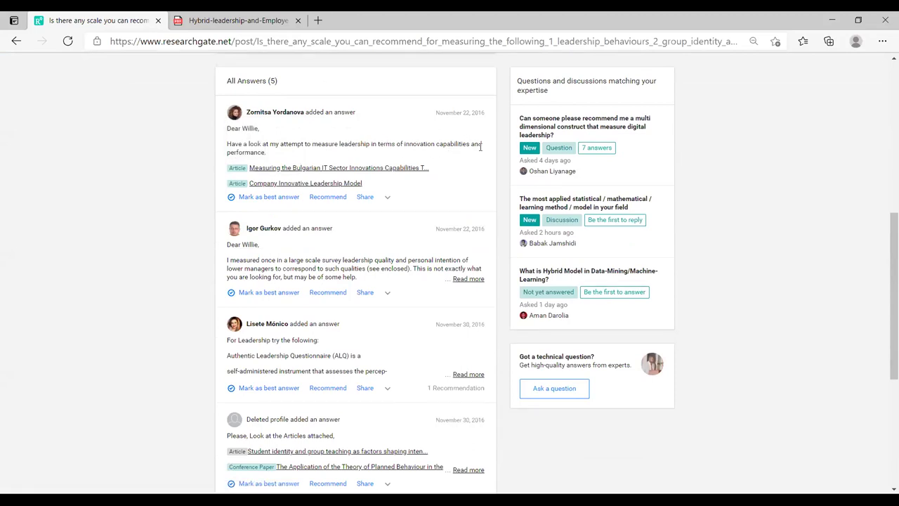
scroll(375, 174, down, 1)
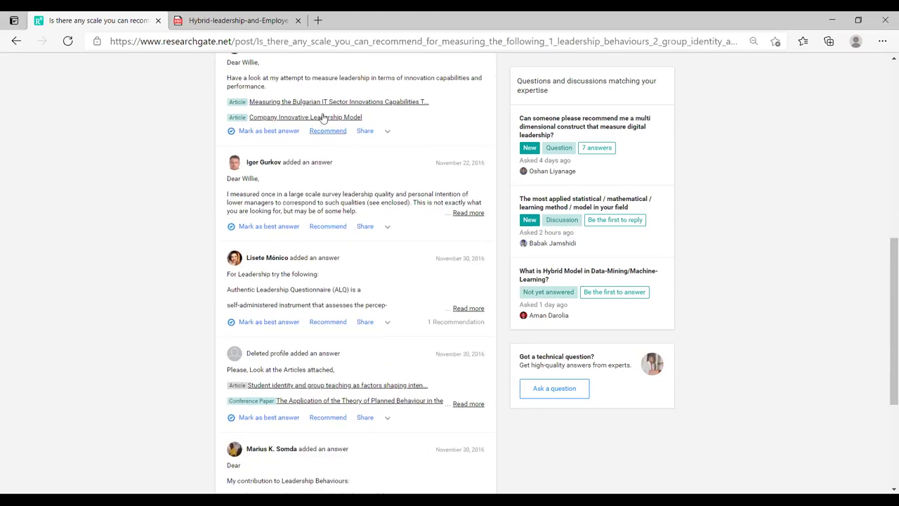
mouse_move(336, 105)
scroll(284, 301, down, 1)
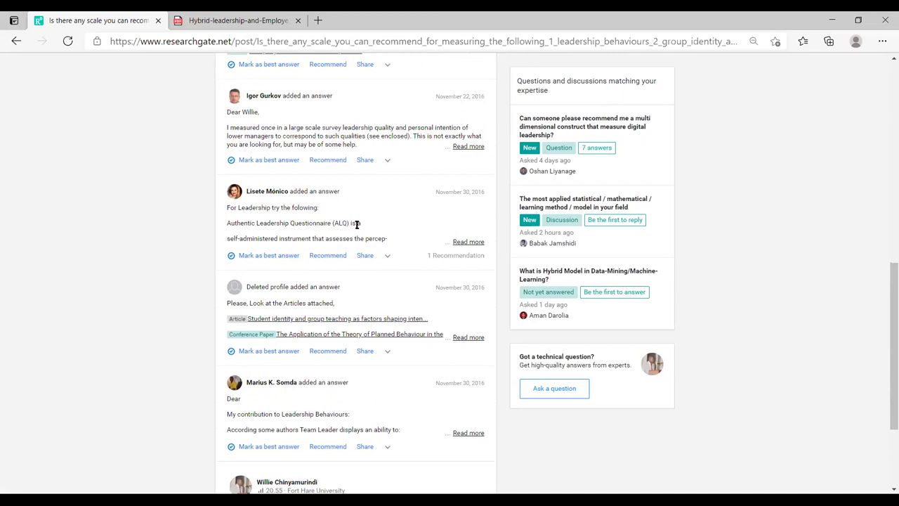
scroll(354, 226, down, 2)
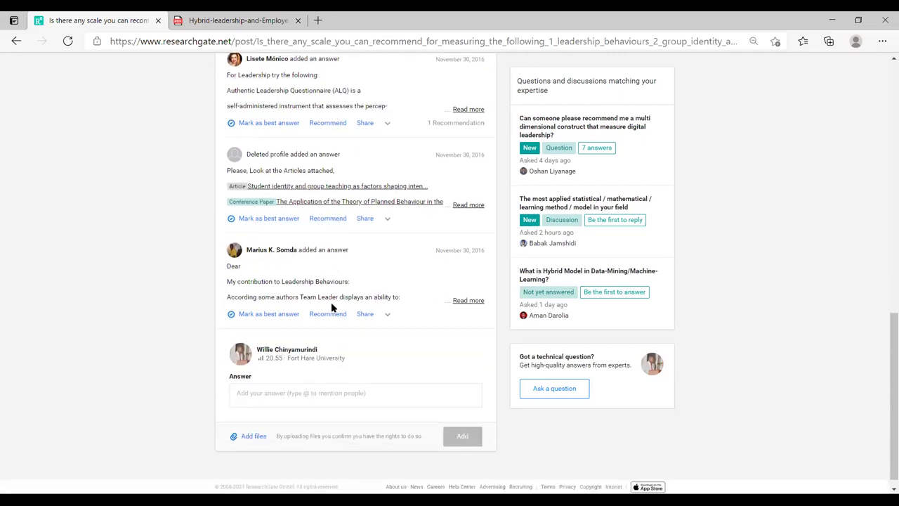
scroll(370, 304, up, 10)
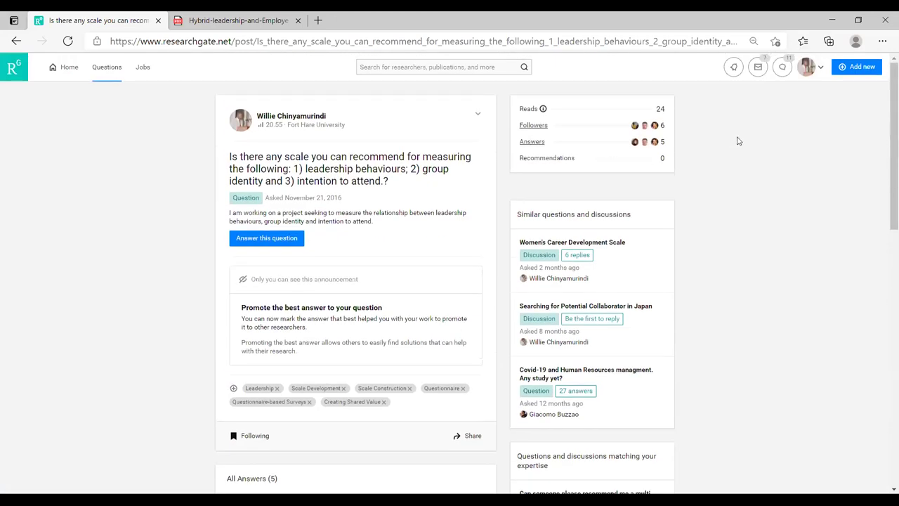
Step: Go from the question page to the overview of your own researcher profile
click(814, 70)
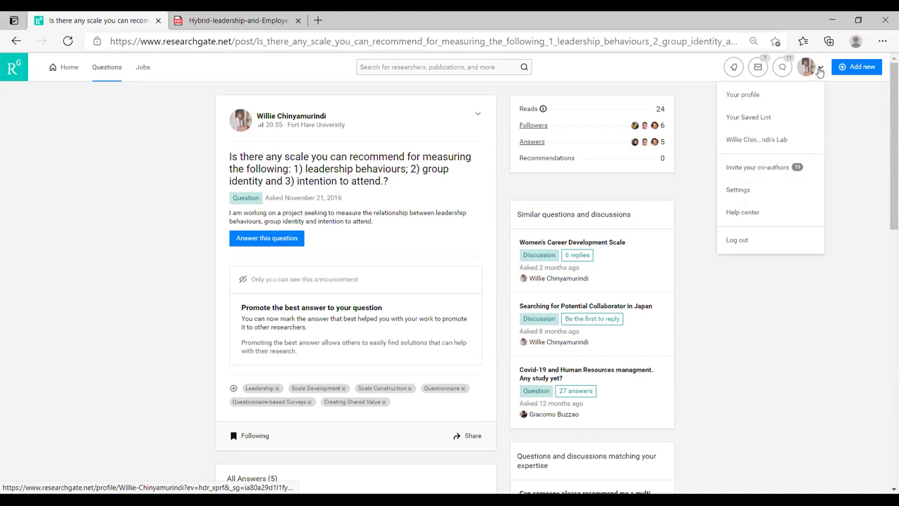
click(766, 106)
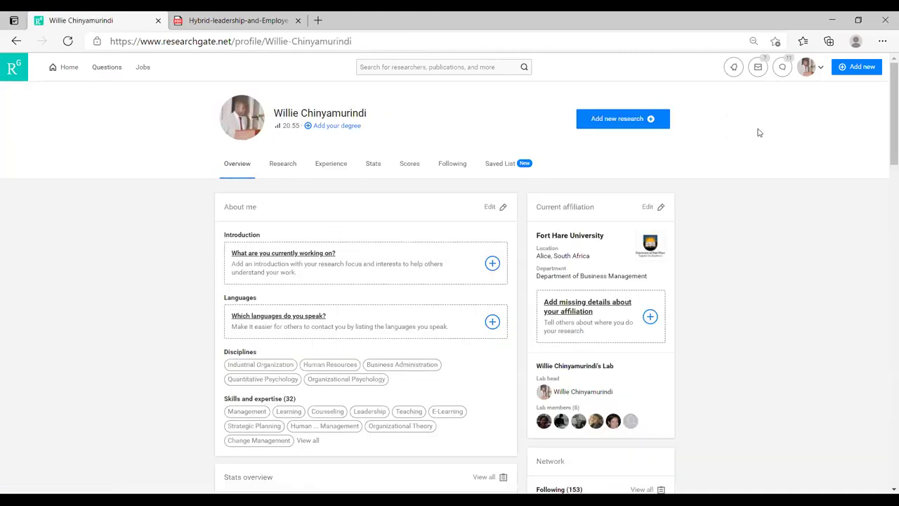
click(811, 74)
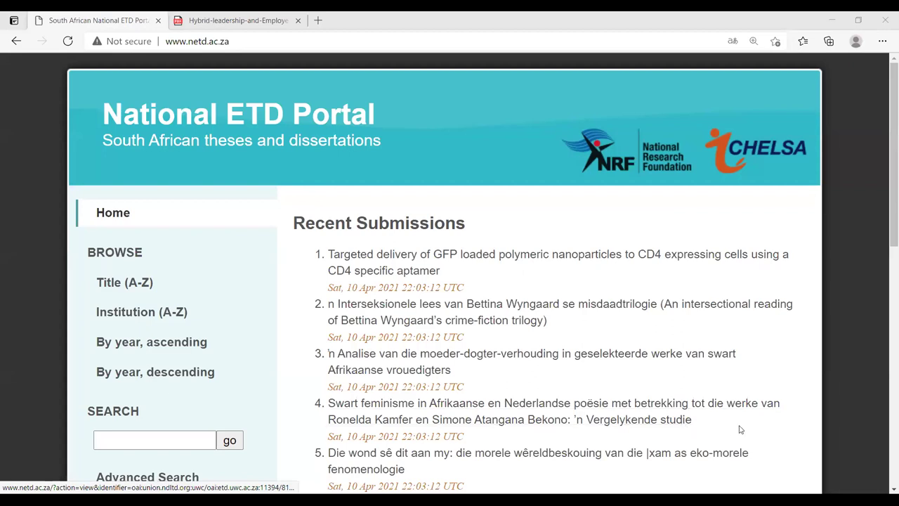
Step: Examine the National ETD Portal's home page, including the thesis collection statistics for each South African university
scroll(616, 356, down, 5)
scroll(616, 355, down, 1)
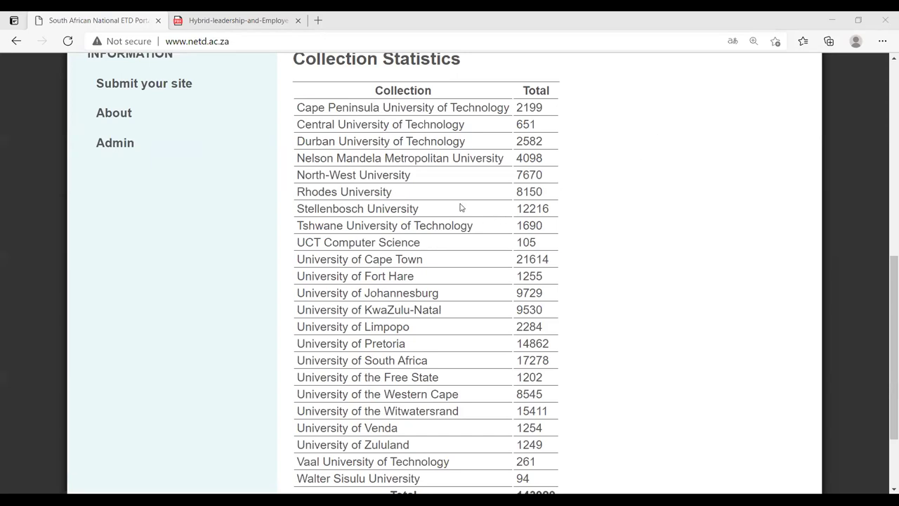
scroll(461, 235, down, 2)
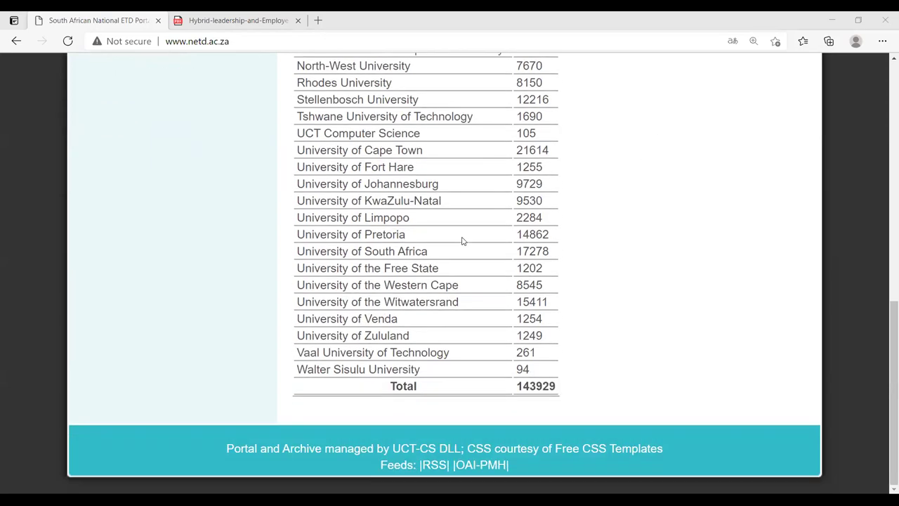
scroll(461, 241, up, 1)
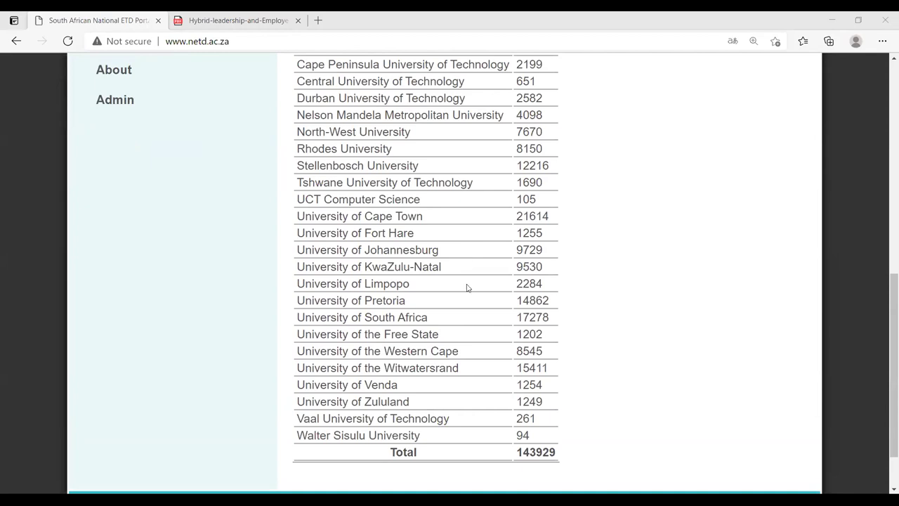
scroll(465, 291, up, 7)
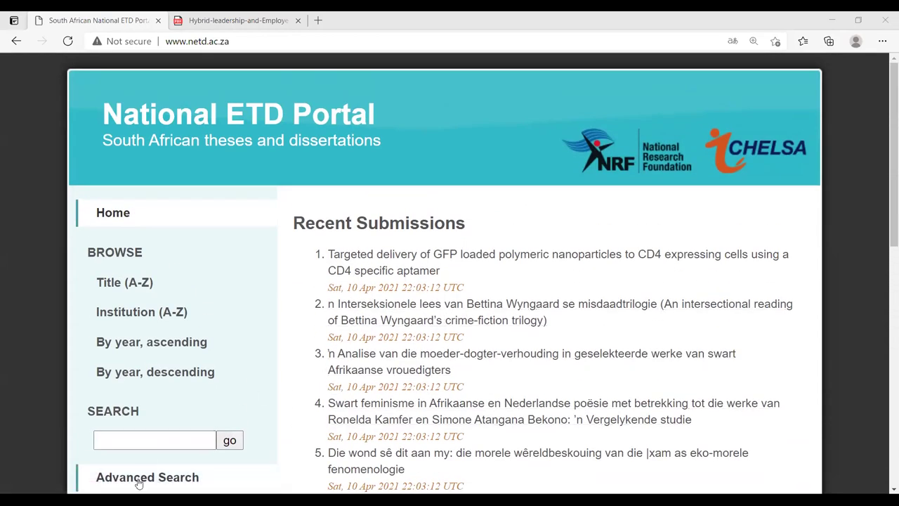
Step: Start a simple search for theses and dissertations on the National ETD Portal
click(124, 436)
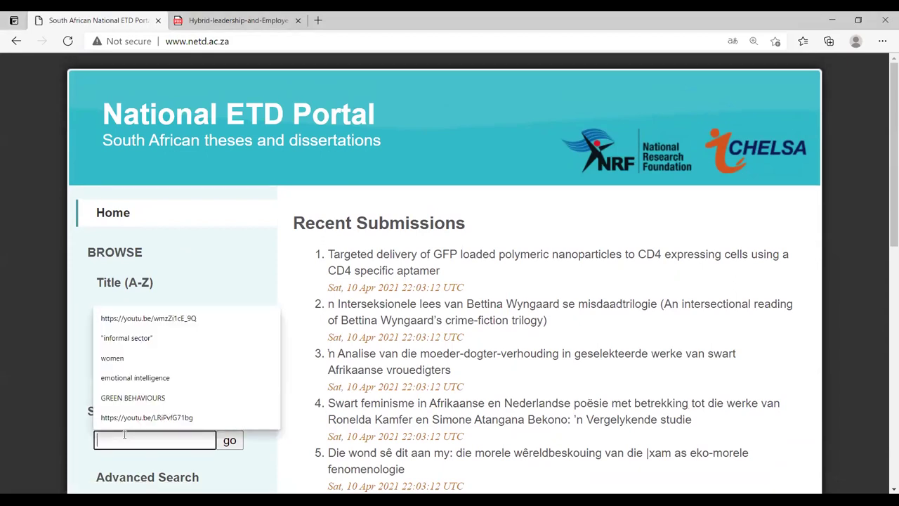